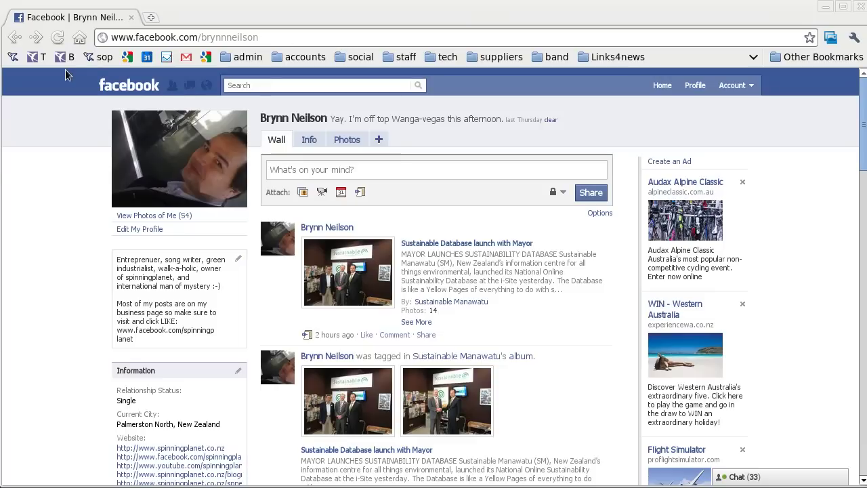
# Step: Browse the Spinning Planet Professional Web Design Facebook wall, then switch to Thunderbird
pyautogui.click(36, 38)
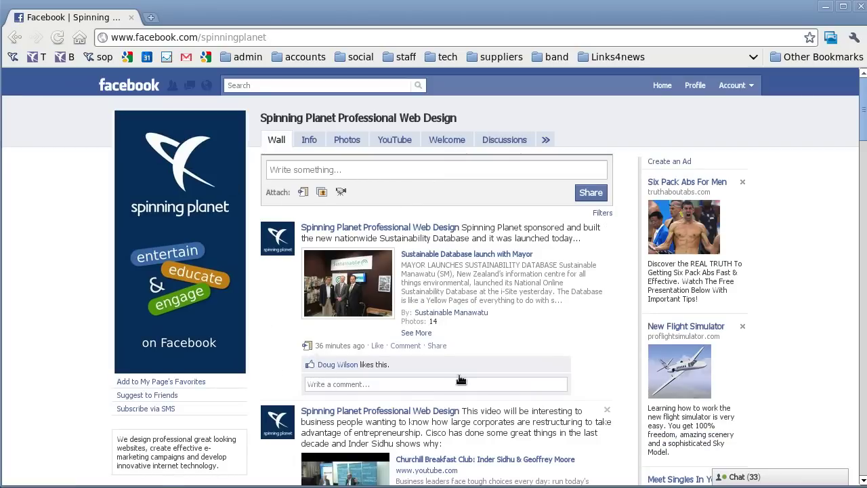
pyautogui.scroll(-3, 461, 380)
pyautogui.scroll(-3, 457, 349)
pyautogui.scroll(-2, 456, 349)
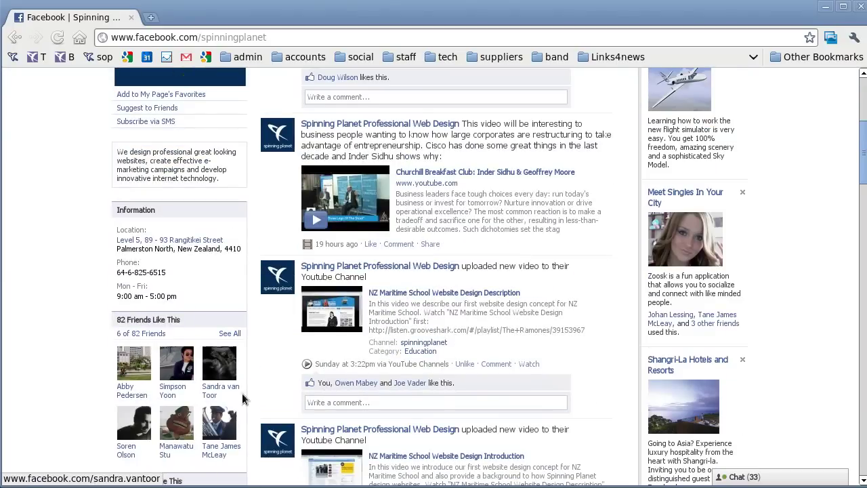
pyautogui.scroll(-5, 265, 398)
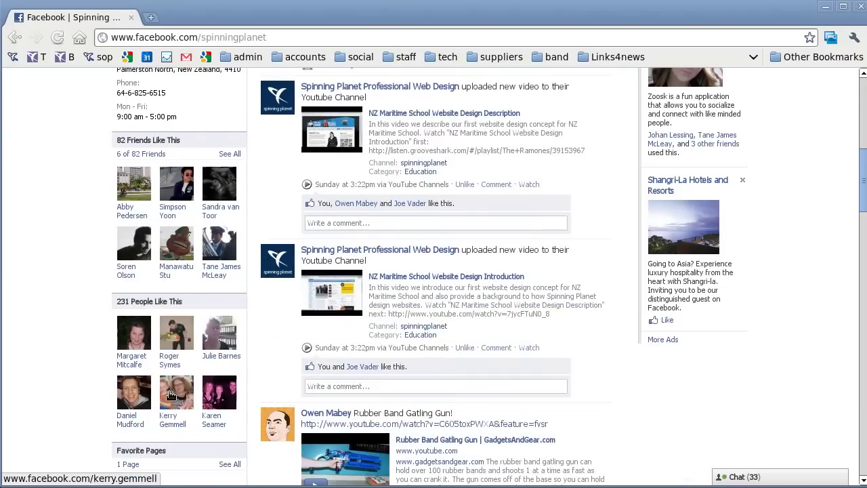
pyautogui.scroll(3, 335, 340)
pyautogui.scroll(3, 335, 341)
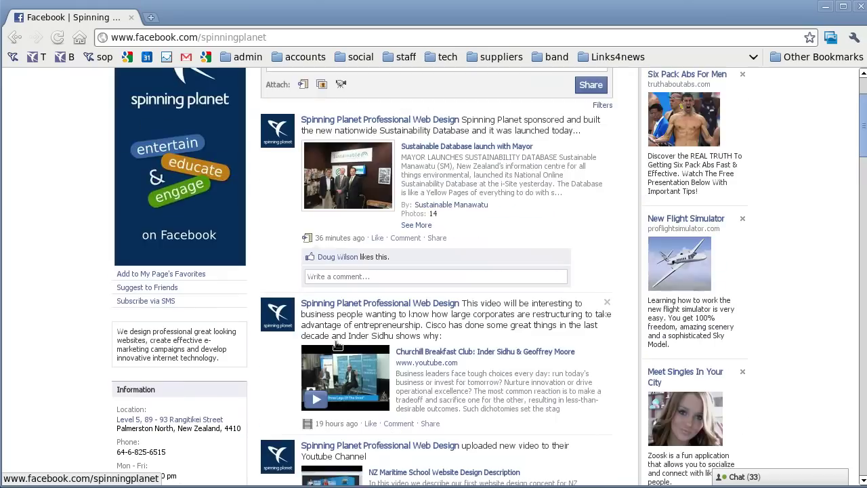
pyautogui.scroll(2, 337, 347)
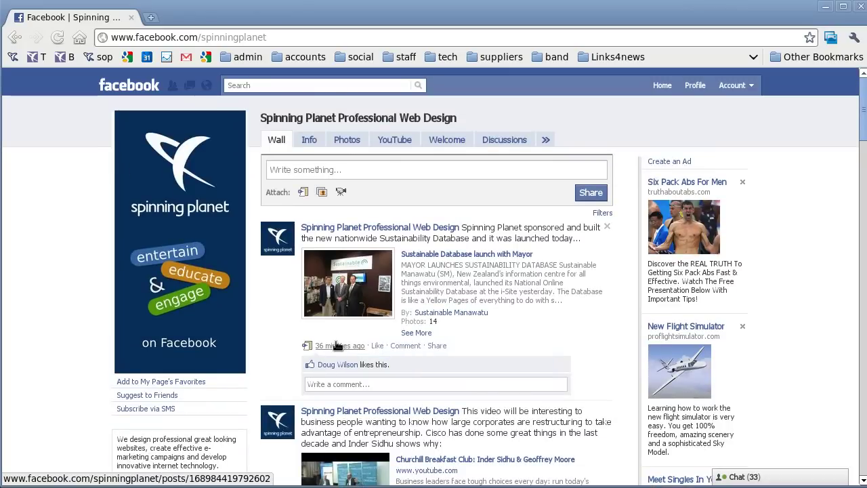
pyautogui.hotkey('alt', 'Tab')
pyautogui.hotkey('alt', 'Tab')
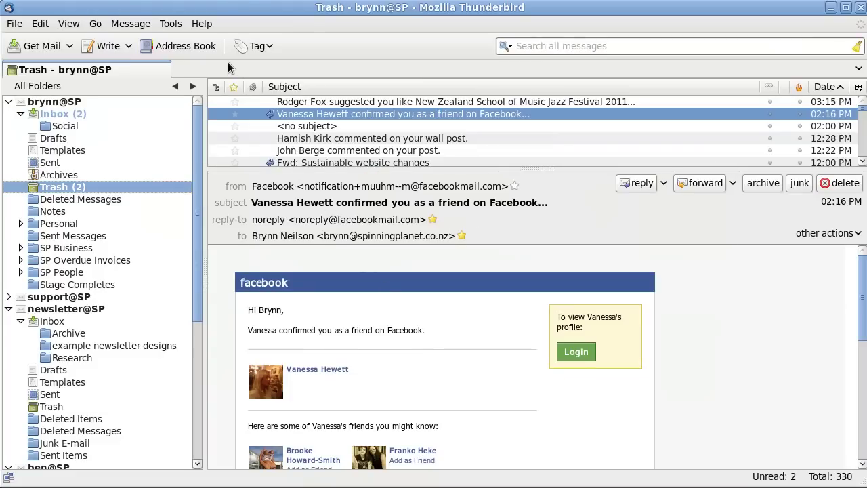
# Step: Confirm Thunderbird is version 3.0.5 in About Mozilla Thunderbird, then bring up the Write options
pyautogui.click(202, 23)
pyautogui.click(217, 133)
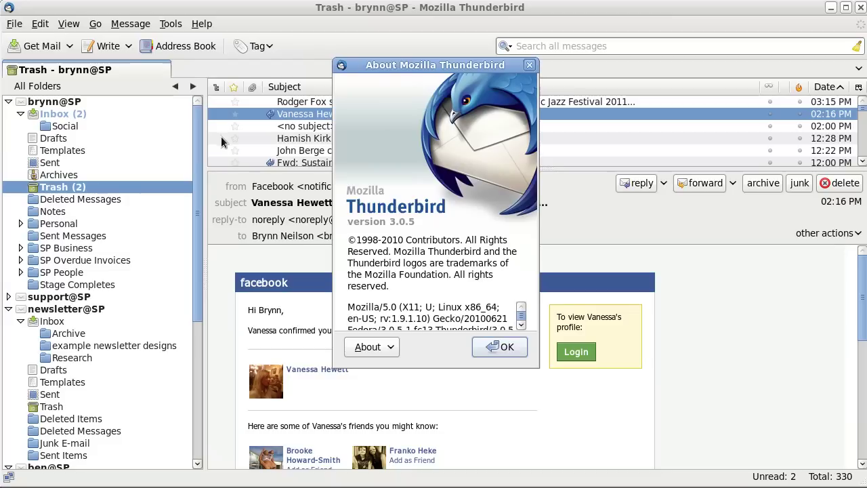
pyautogui.click(511, 349)
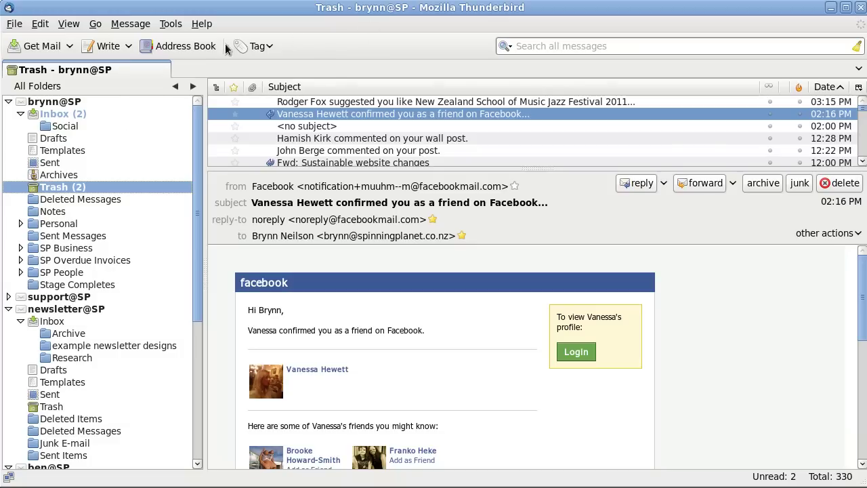
pyautogui.click(128, 46)
# Step: Compose a dummy message with body 'gflj af/l' and subject 'test templete'
pyautogui.click(134, 71)
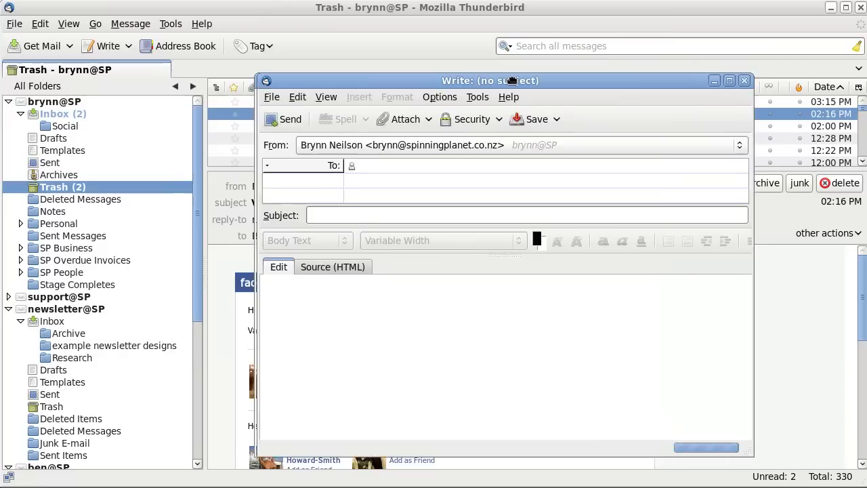
pyautogui.write('gflj ')
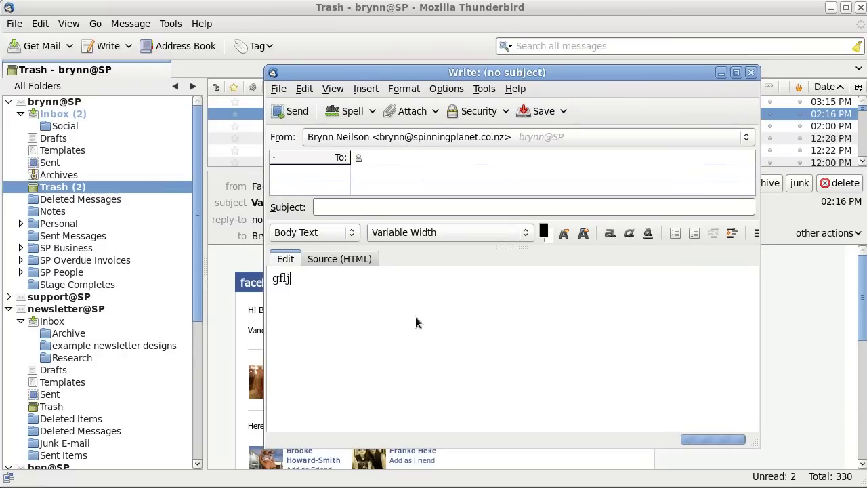
pyautogui.write('af/l')
pyautogui.click(378, 210)
pyautogui.write('test')
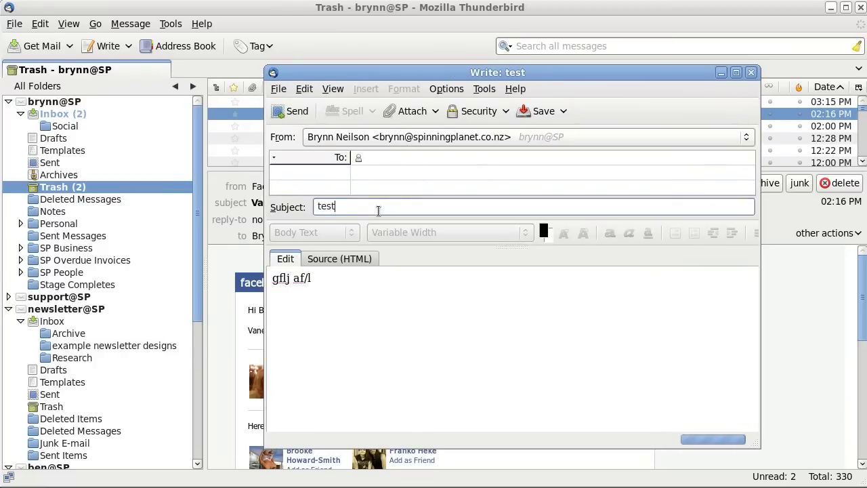
pyautogui.write(' temple')
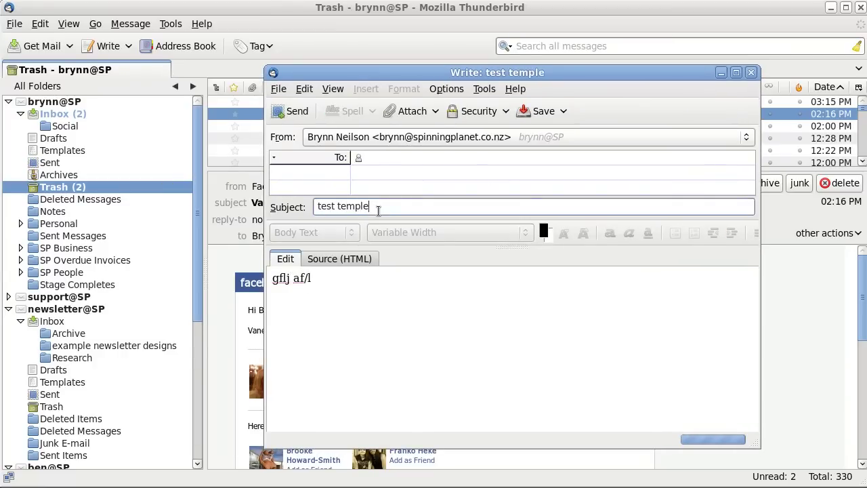
pyautogui.press('BackSpace')
pyautogui.write('ate')
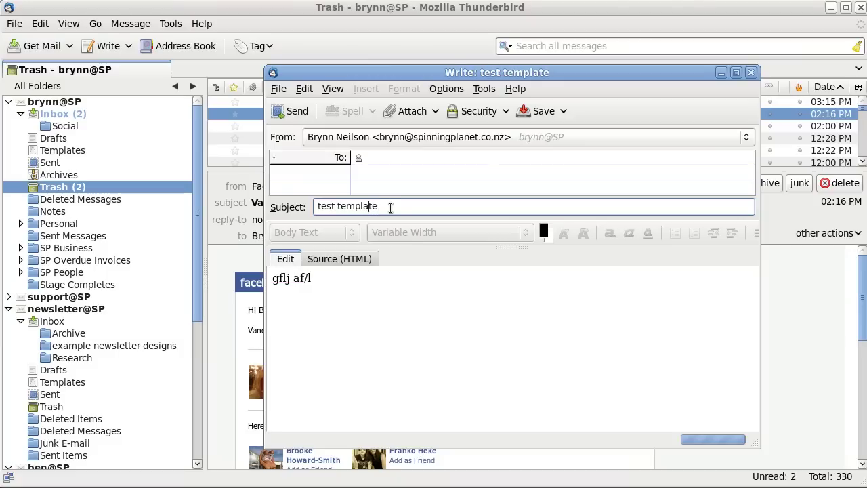
# Step: Save the message as a template and close the compose window
pyautogui.click(279, 88)
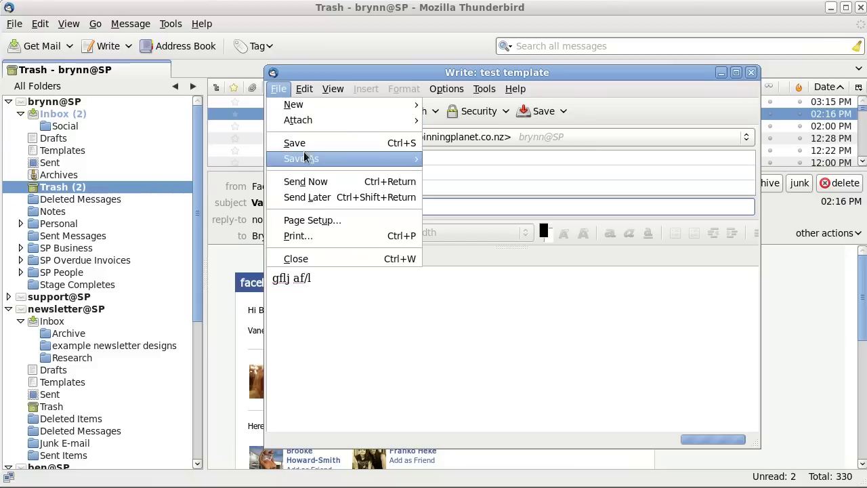
pyautogui.click(474, 195)
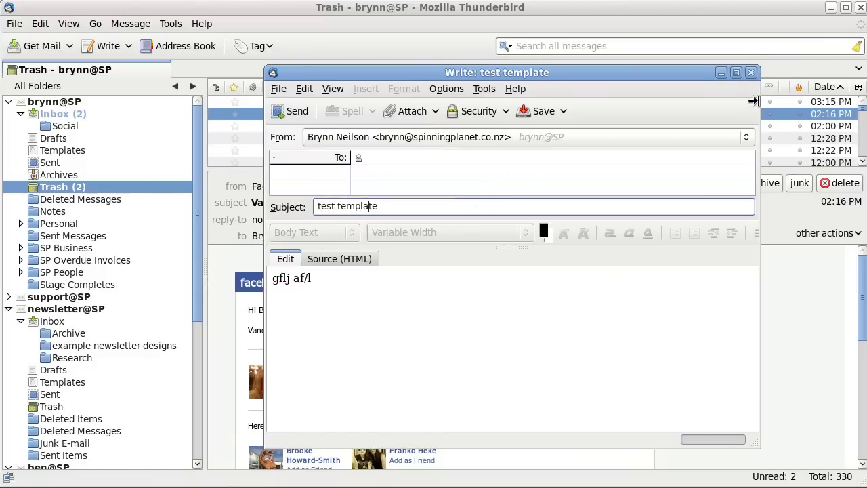
pyautogui.click(751, 73)
# Step: Delete the older duplicate 'test template' from the Templates folder
pyautogui.click(61, 150)
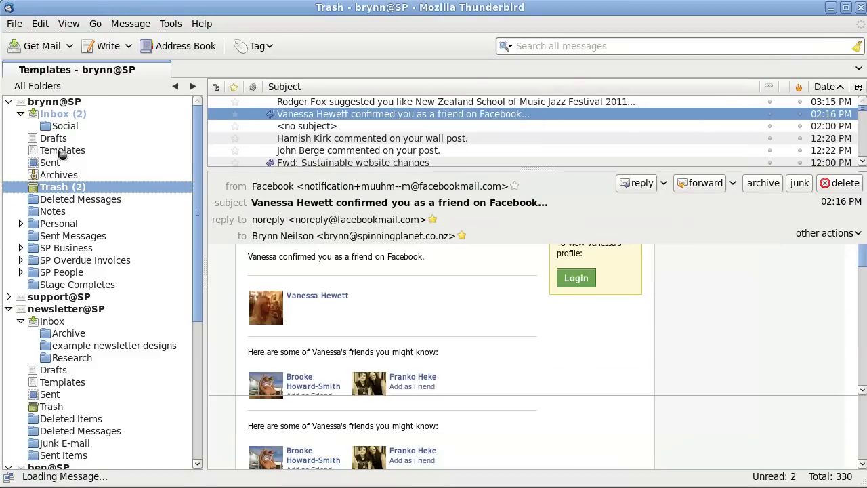
pyautogui.click(321, 153)
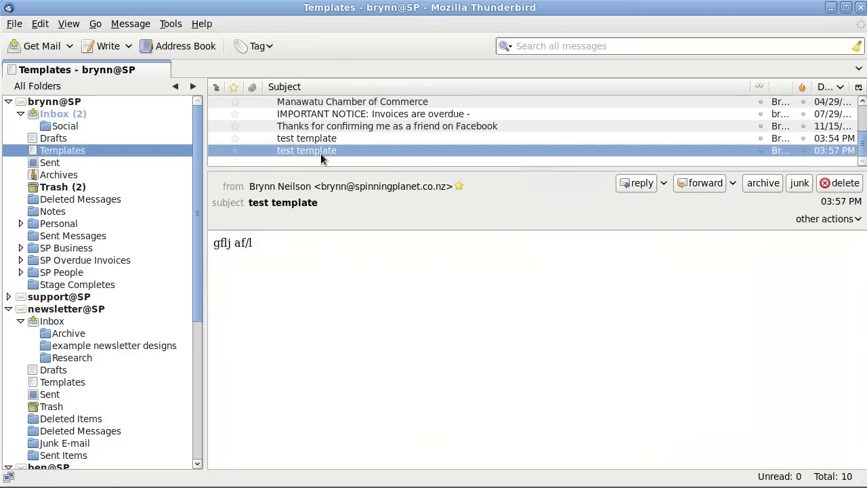
pyautogui.click(332, 141)
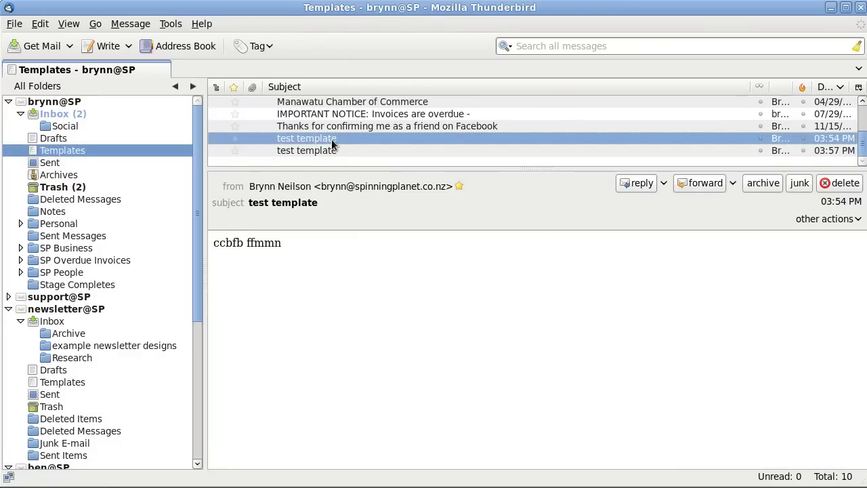
pyautogui.press('Delete')
pyautogui.press('Delete')
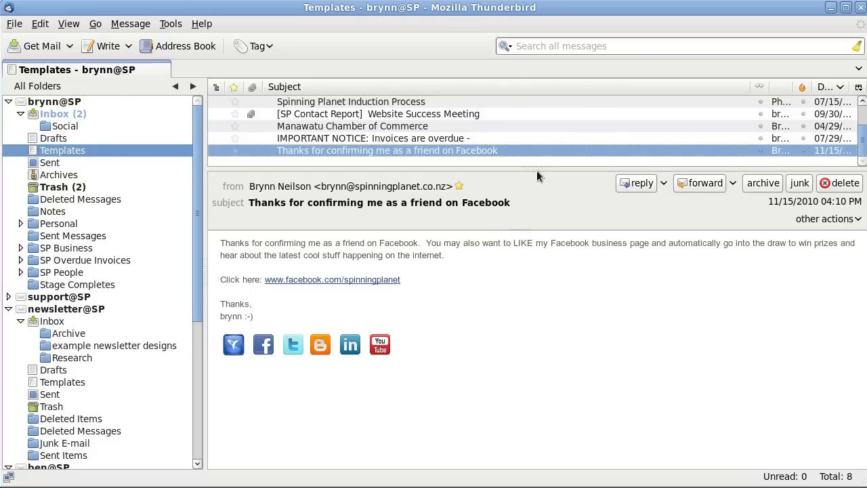
# Step: Select the page-liking sentence in the Thanks for confirming template, then return to Trash
pyautogui.moveTo(254, 255); pyautogui.dragTo(347, 240)
pyautogui.click(360, 243)
pyautogui.moveTo(426, 242)
pyautogui.mouseDown()
pyautogui.moveTo(802, 243)
pyautogui.moveTo(673, 291)
pyautogui.mouseUp()
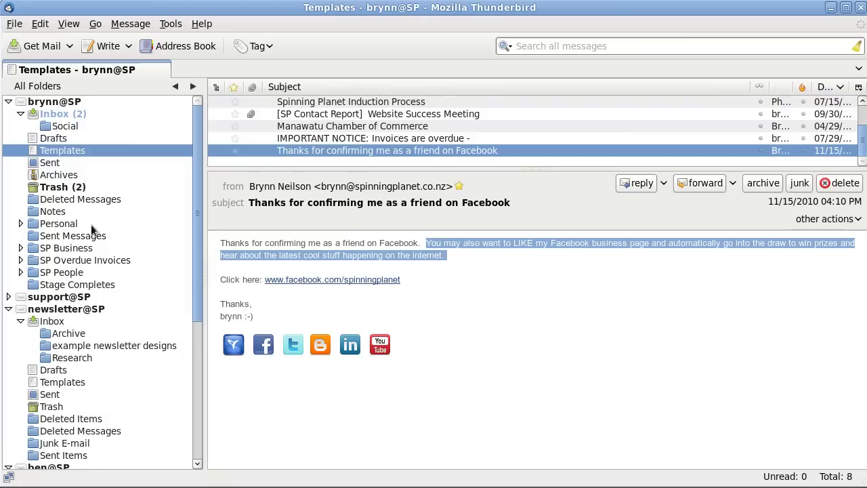
pyautogui.click(68, 187)
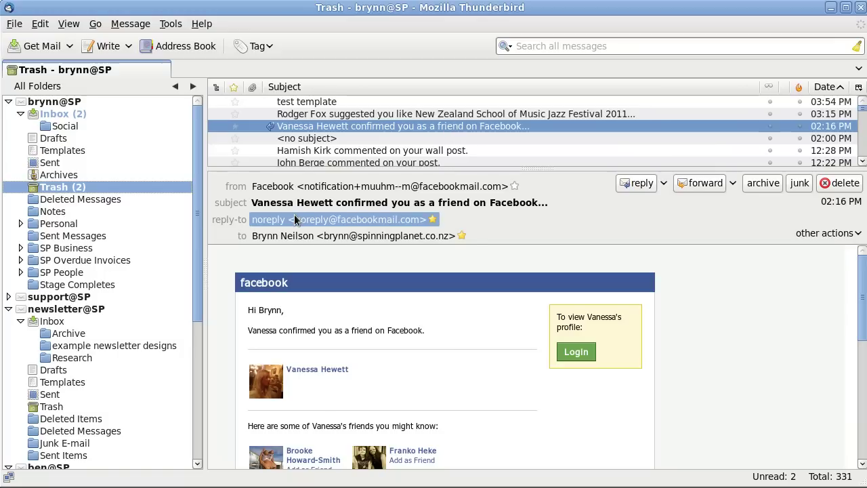
# Step: Create a new message filter named 'confirmed you as a friend on Facebook'
pyautogui.click(169, 25)
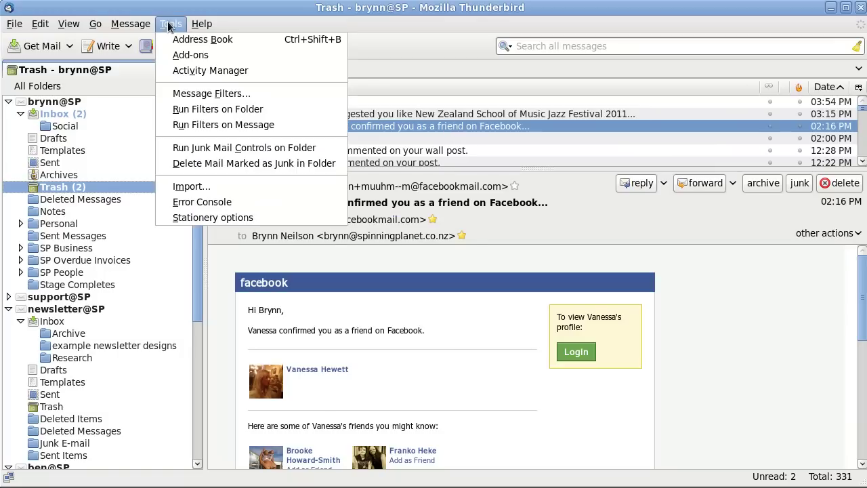
pyautogui.click(195, 95)
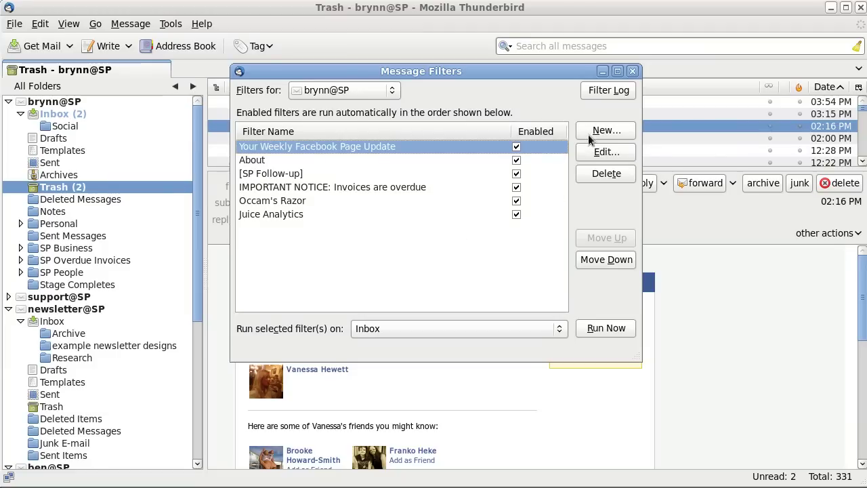
pyautogui.click(588, 132)
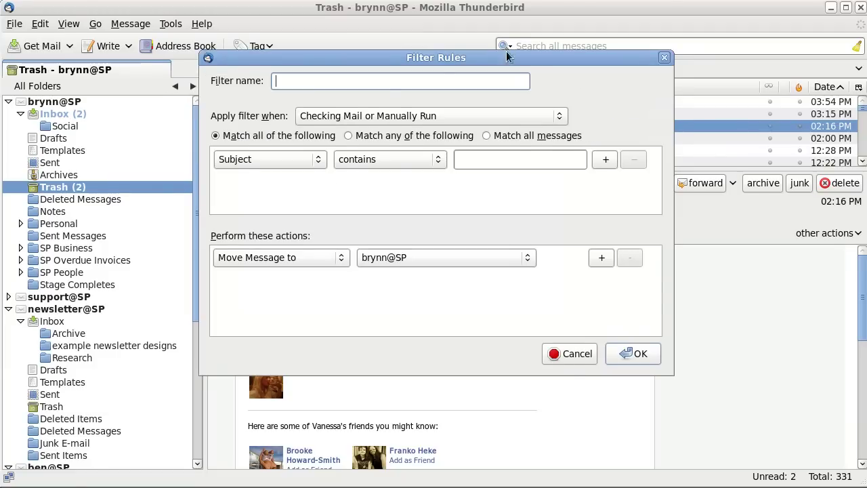
pyautogui.moveTo(506, 52)
pyautogui.mouseDown()
pyautogui.moveTo(653, 201)
pyautogui.moveTo(625, 141)
pyautogui.mouseUp()
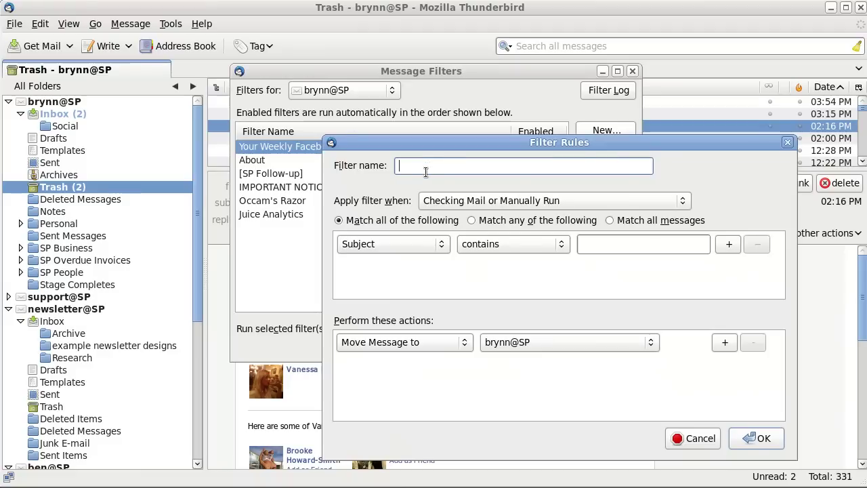
pyautogui.write('confirmed')
pyautogui.write(' you as a friend on F')
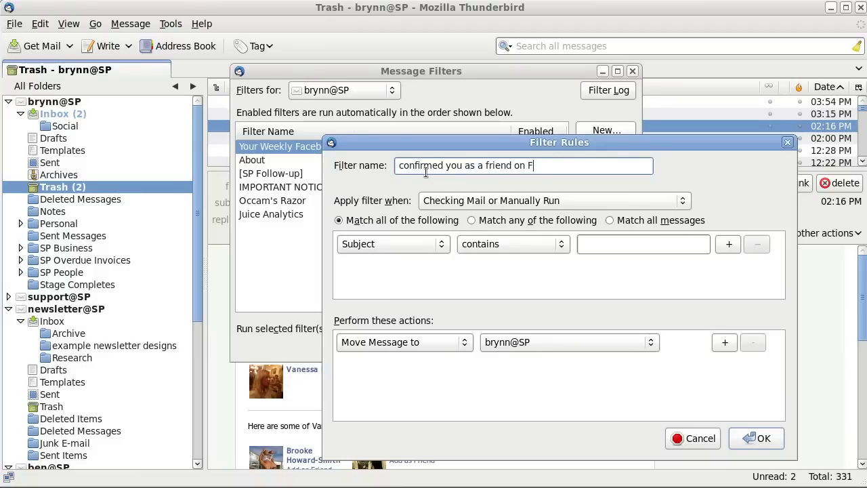
pyautogui.write('acebook')
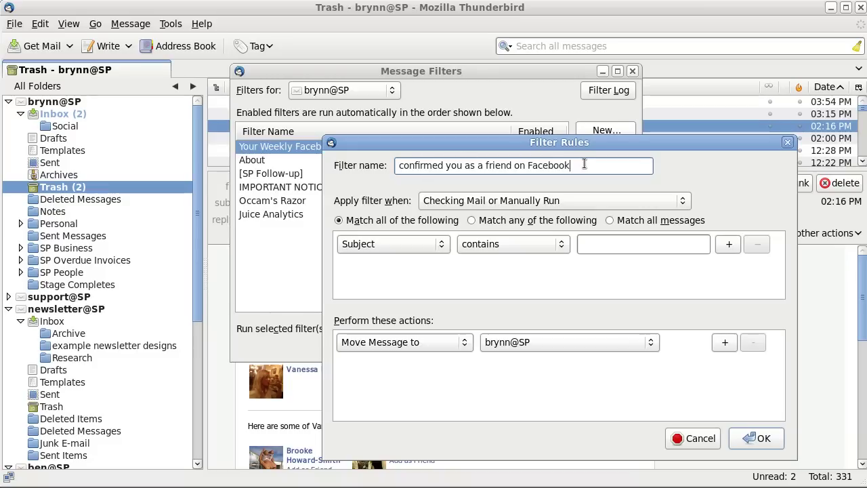
pyautogui.moveTo(605, 145)
pyautogui.mouseDown()
pyautogui.moveTo(303, 57)
pyautogui.moveTo(473, 93)
pyautogui.moveTo(622, 224)
pyautogui.moveTo(644, 223)
pyautogui.mouseUp()
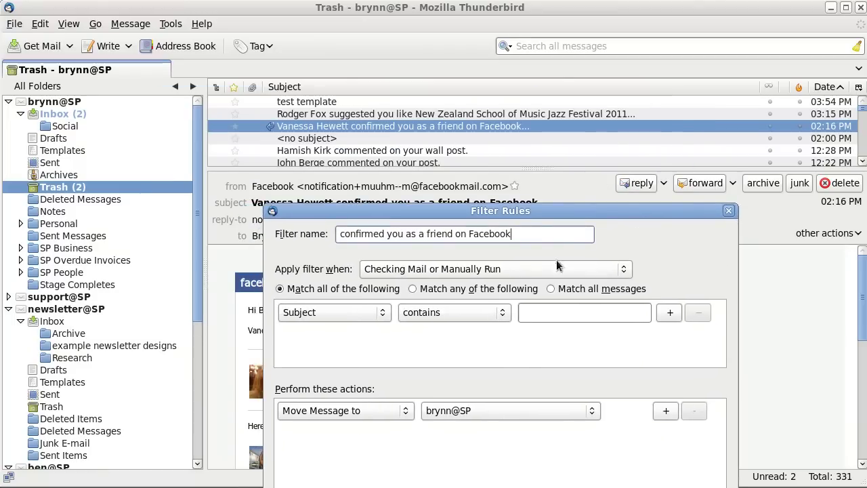
# Step: Paste the copied filter name into the 'Subject contains' rule value
pyautogui.moveTo(537, 238); pyautogui.dragTo(273, 232)
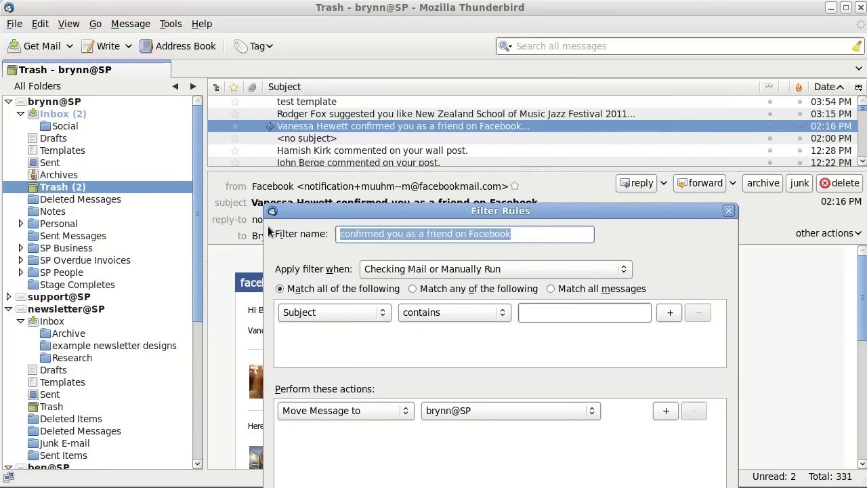
pyautogui.click(581, 313)
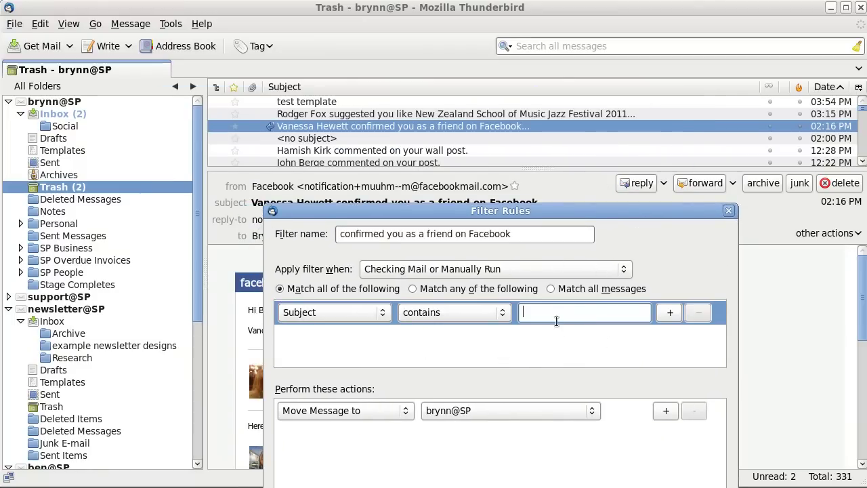
pyautogui.hotkey('ctrl', 'v')
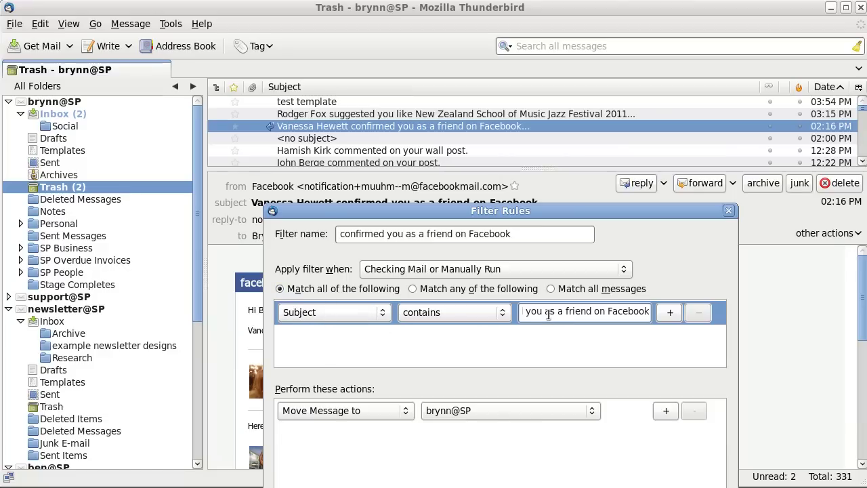
pyautogui.moveTo(564, 311)
pyautogui.mouseDown()
pyautogui.moveTo(637, 310)
pyautogui.moveTo(638, 324)
pyautogui.mouseUp()
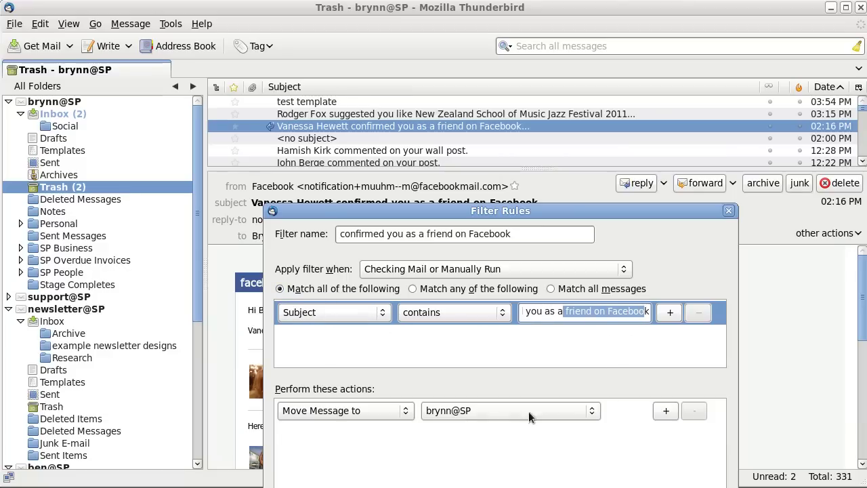
# Step: Set the first action to Reply with Template 'Thanks for confirming me as a friend on Facebook'
pyautogui.click(382, 415)
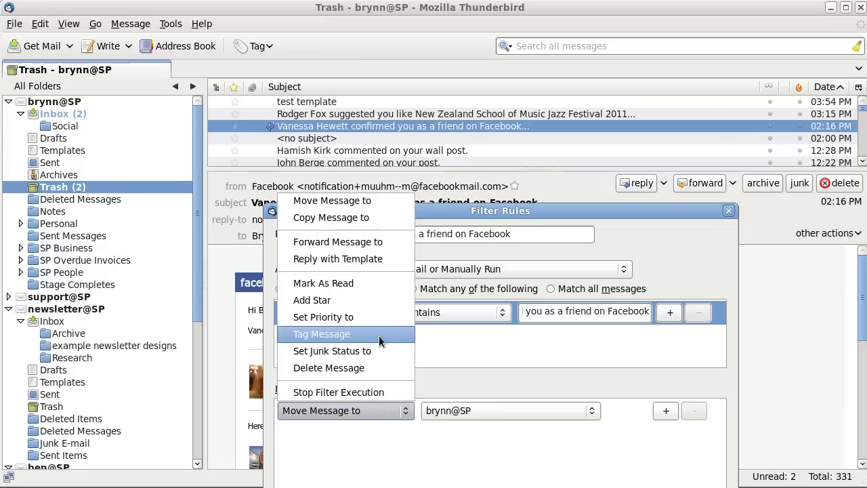
pyautogui.click(373, 259)
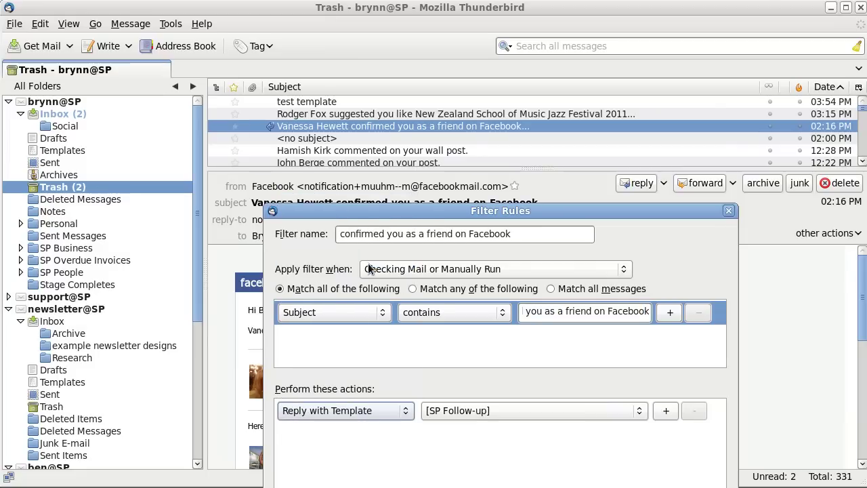
pyautogui.click(534, 408)
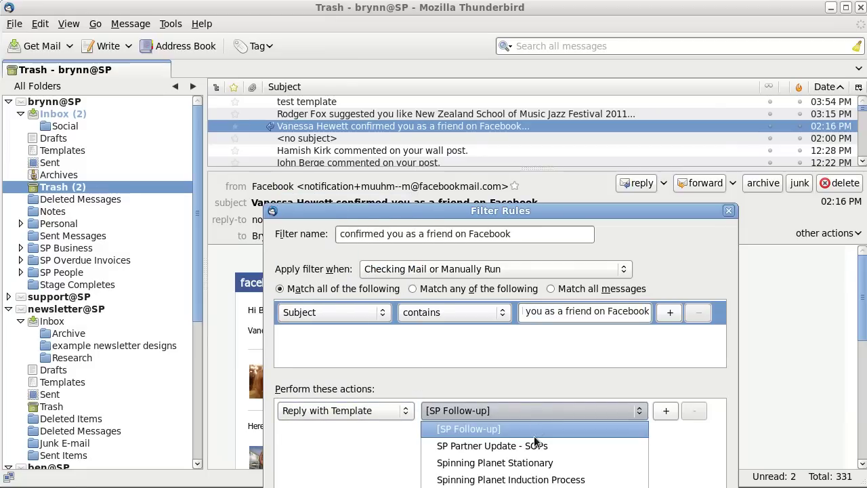
pyautogui.click(535, 478)
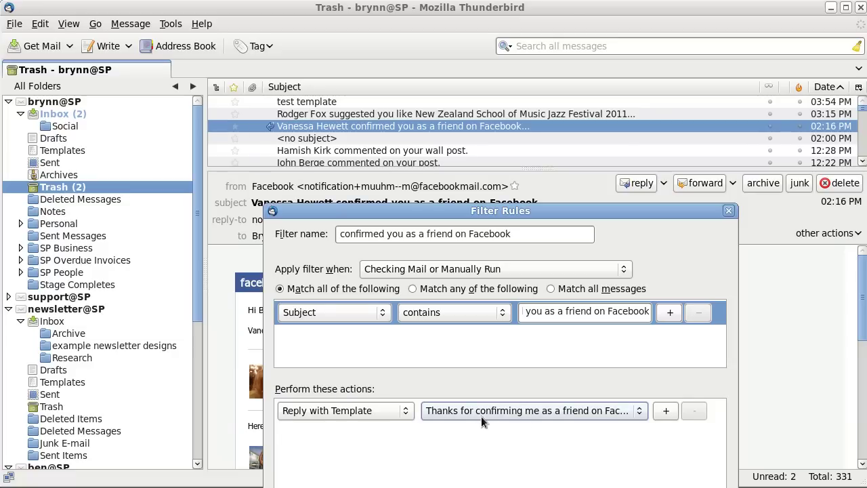
# Step: Add Mark As Read and Delete Message as the second and third actions
pyautogui.click(667, 412)
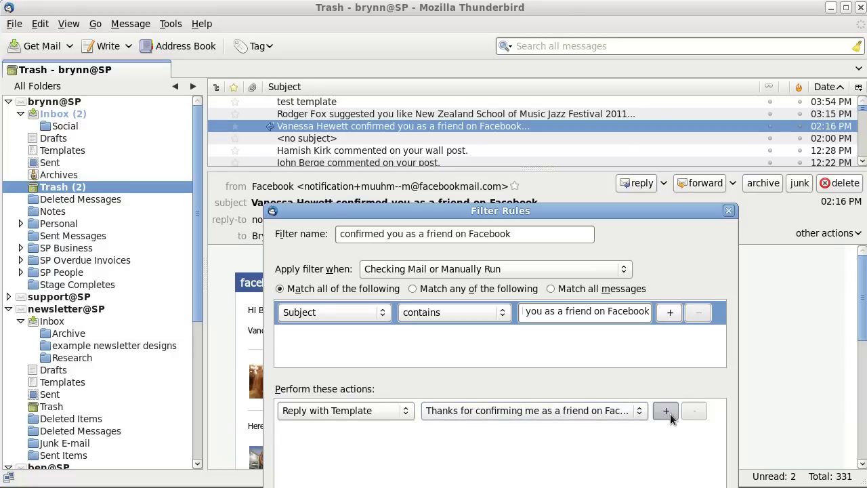
pyautogui.click(374, 433)
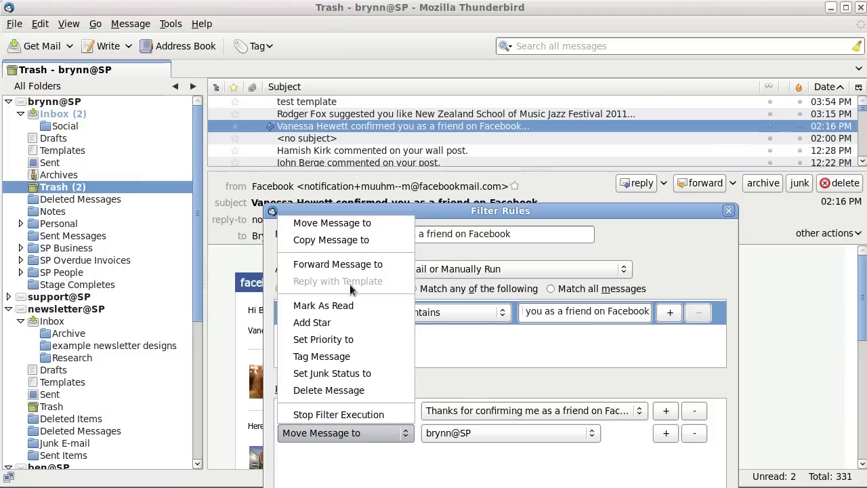
pyautogui.click(324, 306)
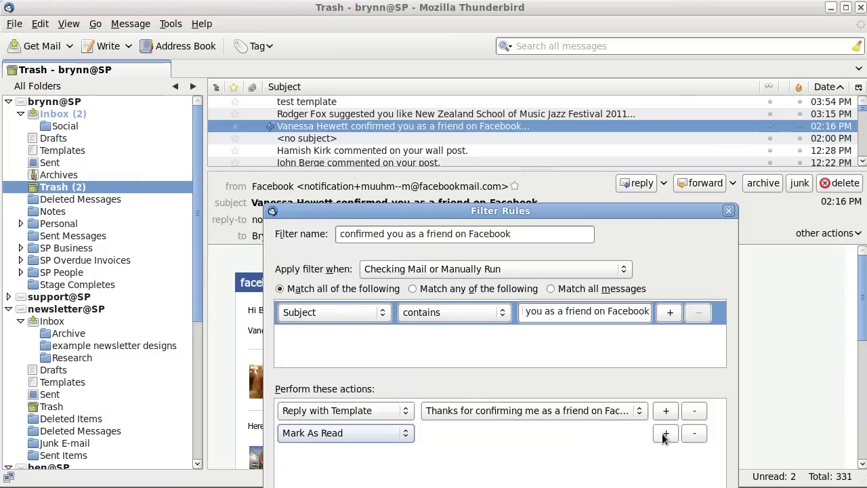
pyautogui.click(665, 434)
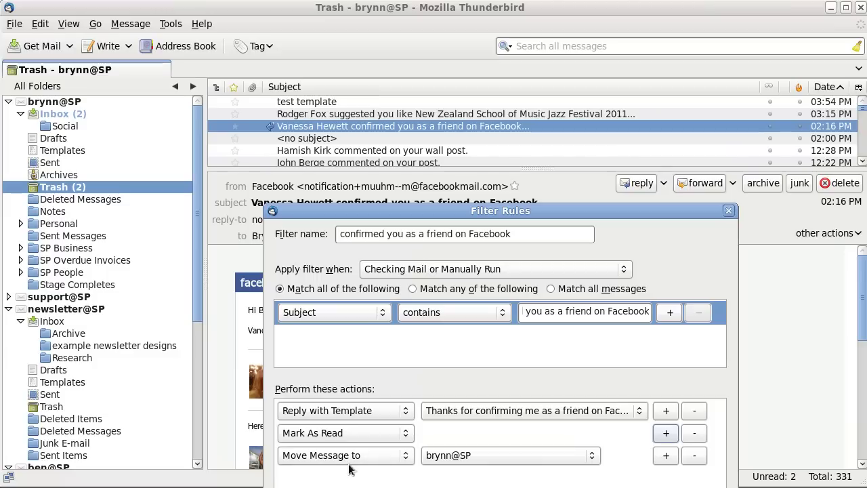
pyautogui.click(353, 461)
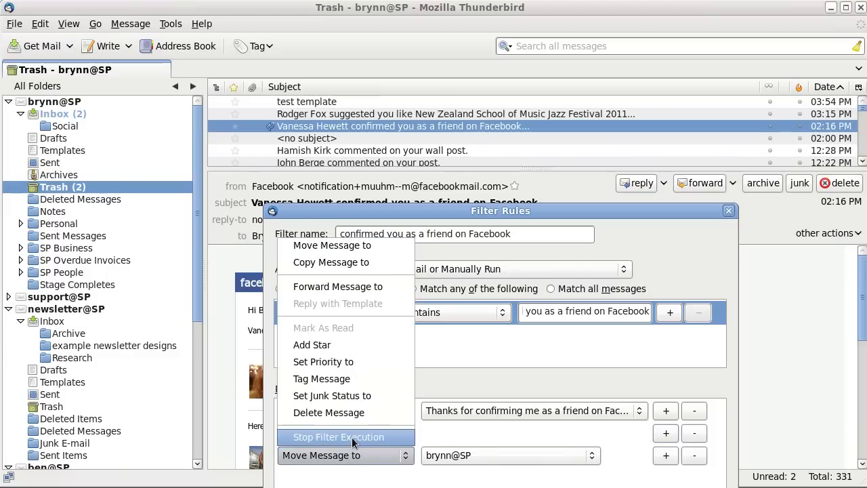
pyautogui.click(354, 414)
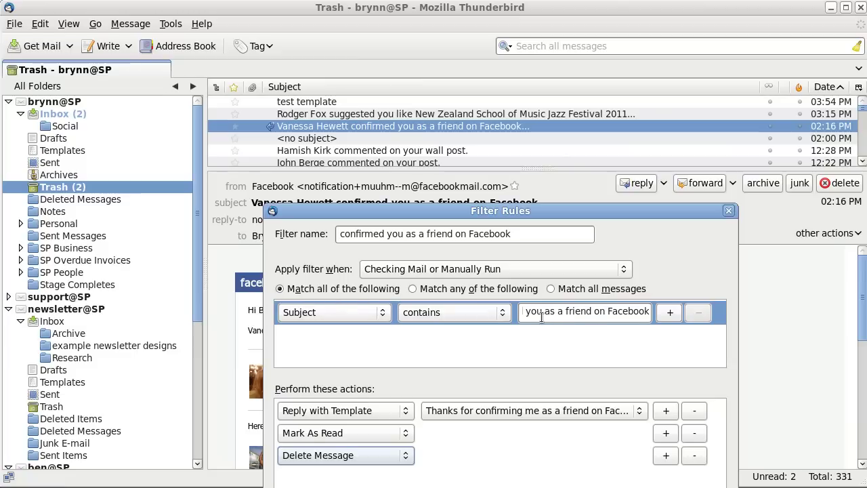
# Step: Check the full subject match text in the filter rule
pyautogui.tripleClick(566, 314)
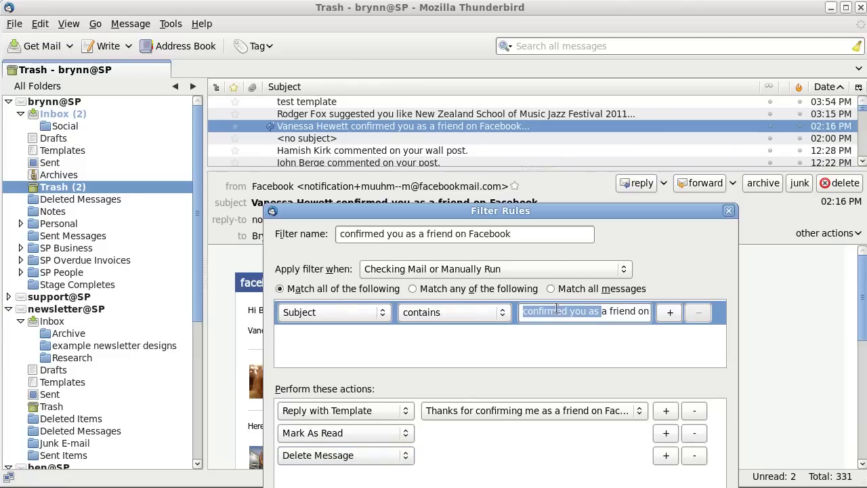
pyautogui.click(540, 311)
pyautogui.moveTo(540, 311); pyautogui.dragTo(670, 311)
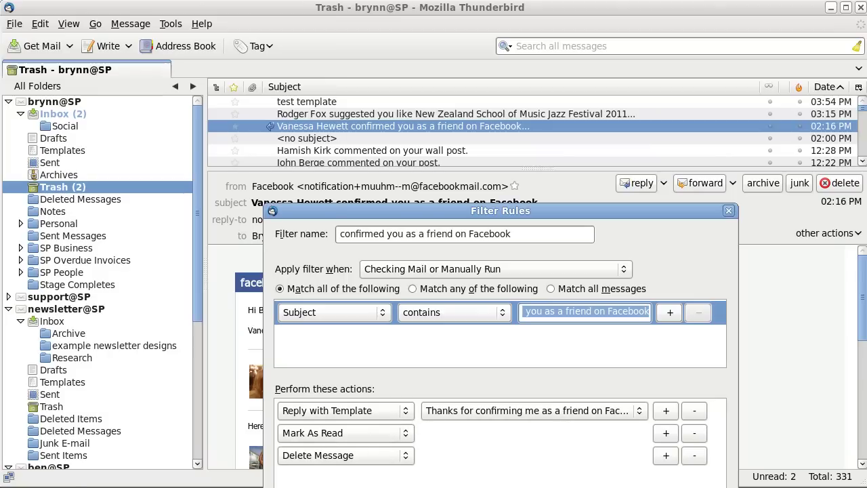
# Step: Save the Facebook-friend filter, close Message Filters, and minimize Thunderbird to reveal Chrome
pyautogui.press('Return')
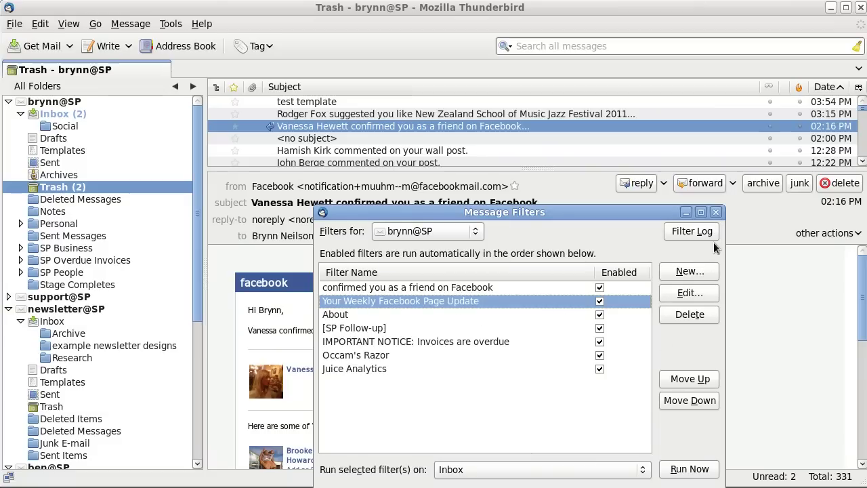
pyautogui.click(715, 212)
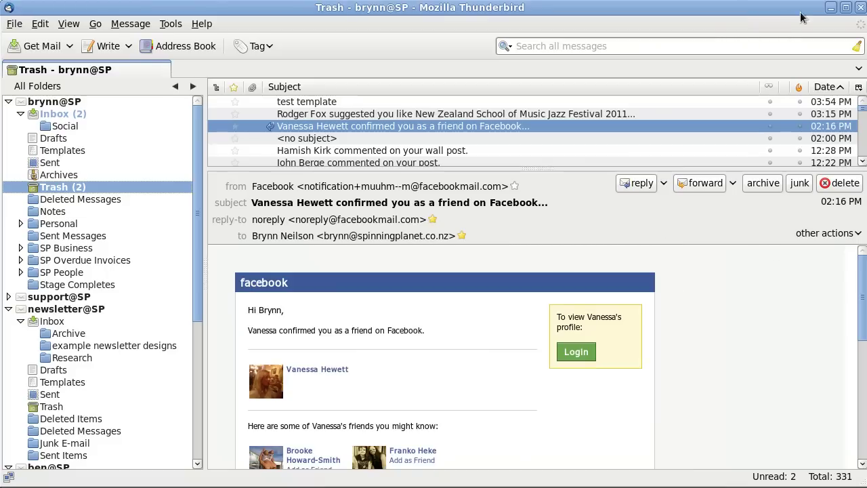
pyautogui.click(831, 7)
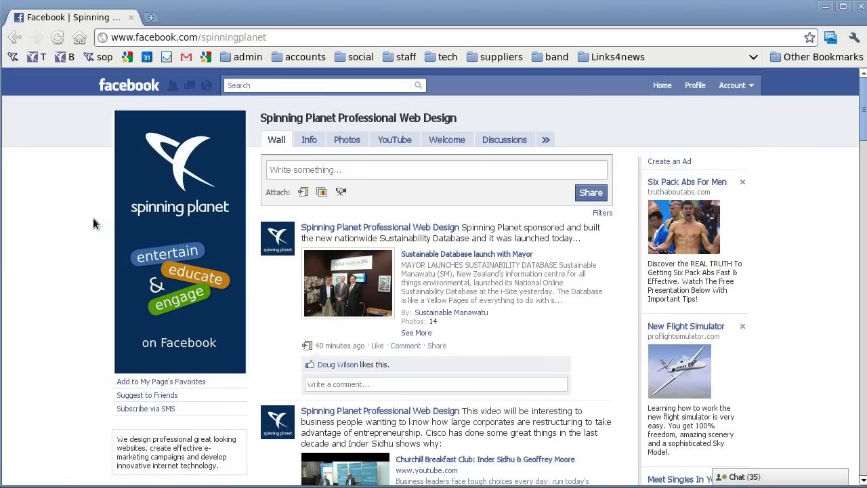